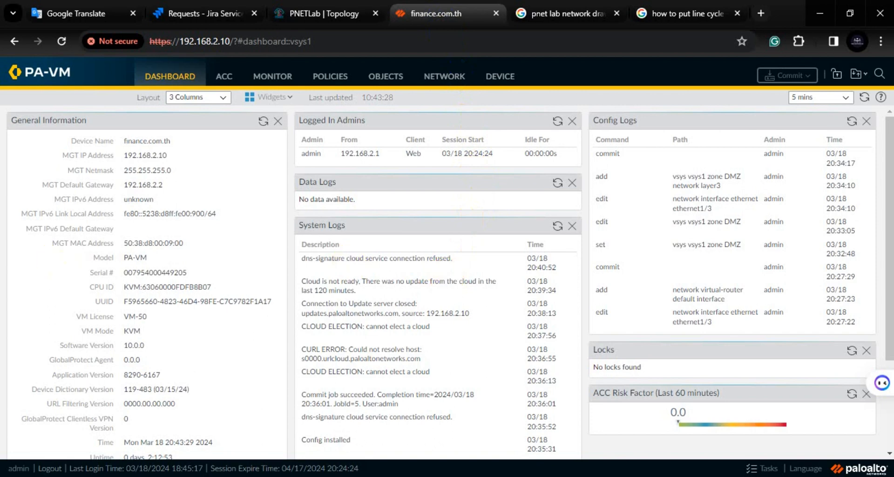
- Add a security policy rule named Allow-Lan-to-DMZ with the description "Allow lan to DMZ"
click(327, 80)
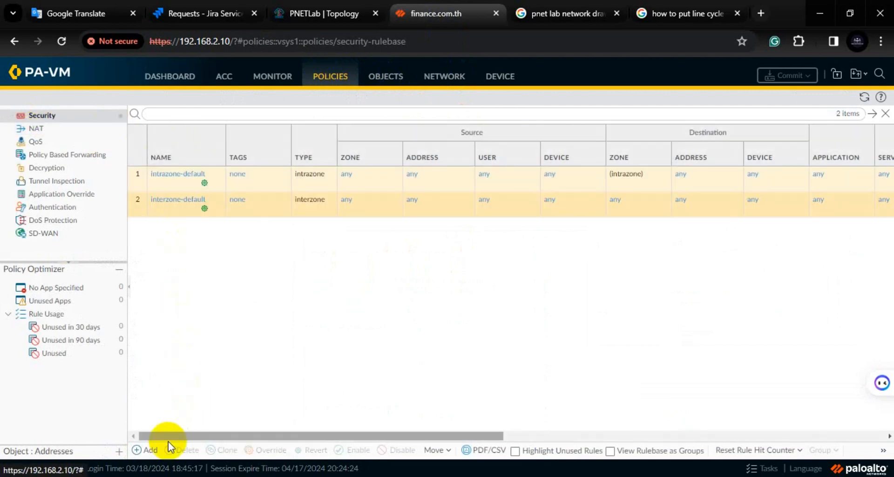
click(148, 451)
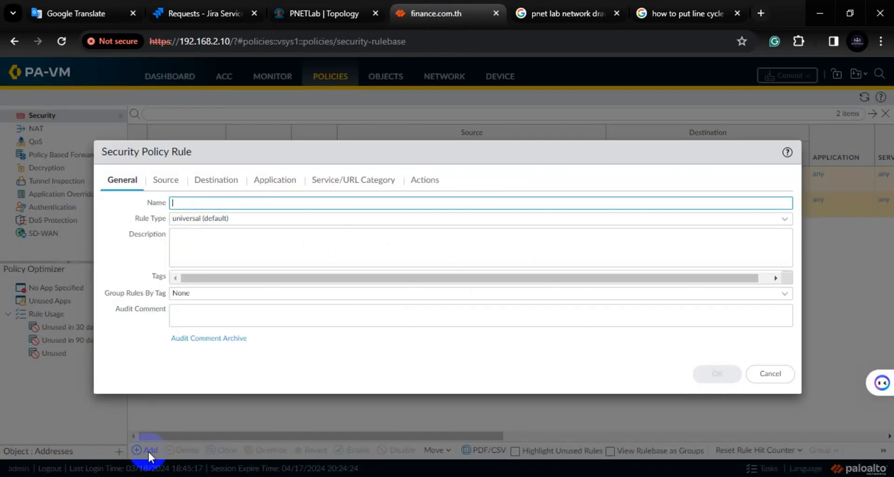
text(Al)
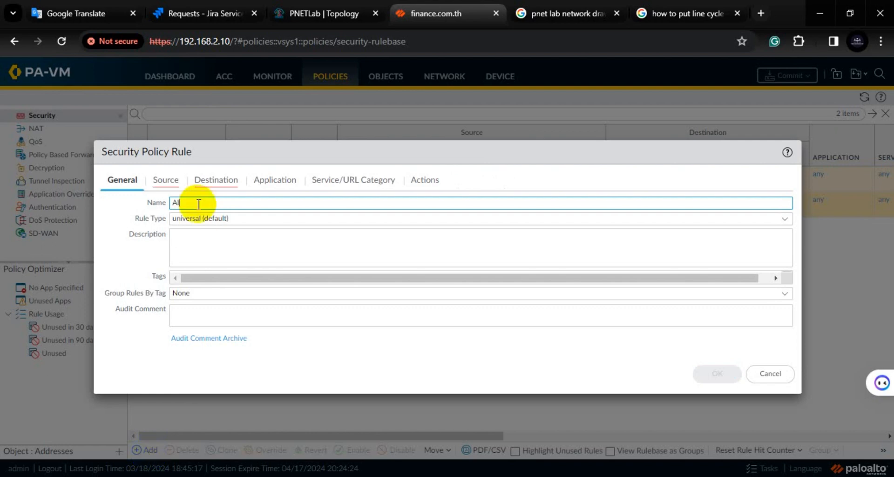
text(low)
text(-Lan-to-DMZ)
click(180, 238)
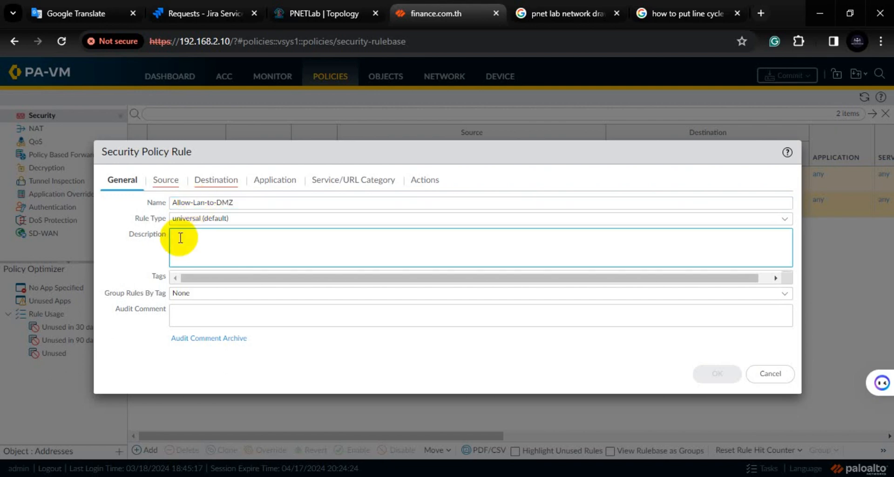
text(Allow lan to DMZ)
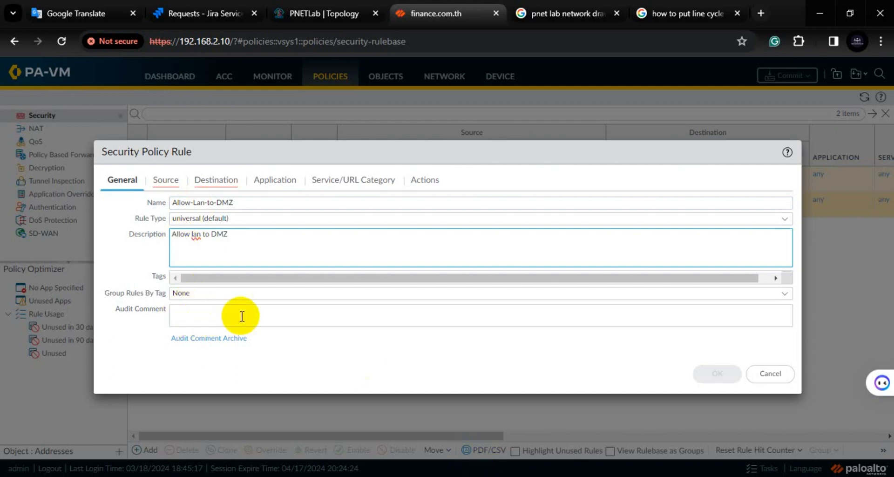
- Add LAN as the source zone of the new security rule
click(170, 183)
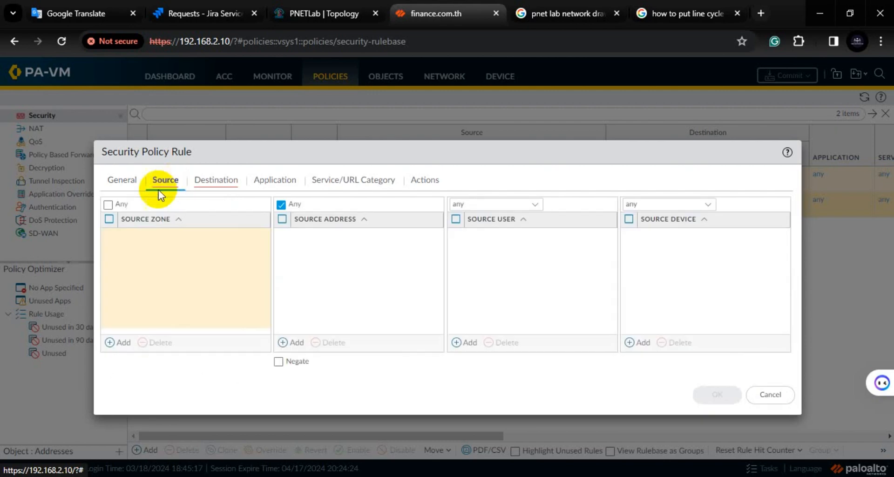
click(122, 344)
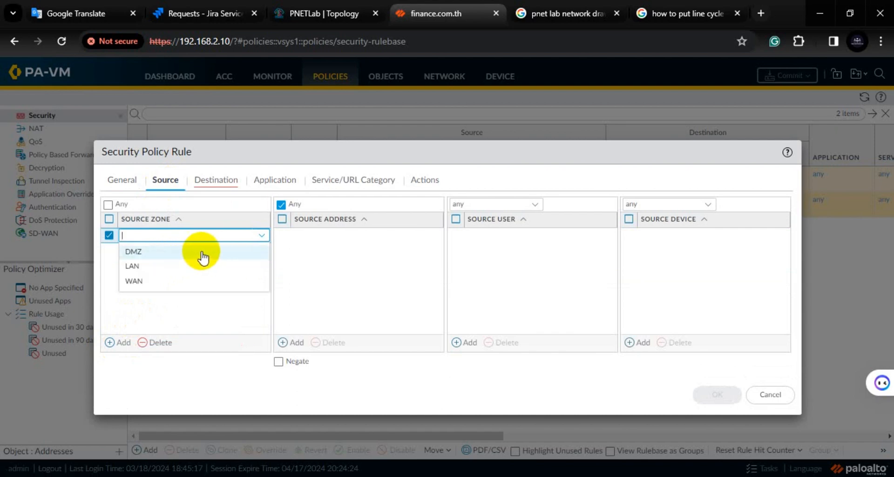
click(134, 267)
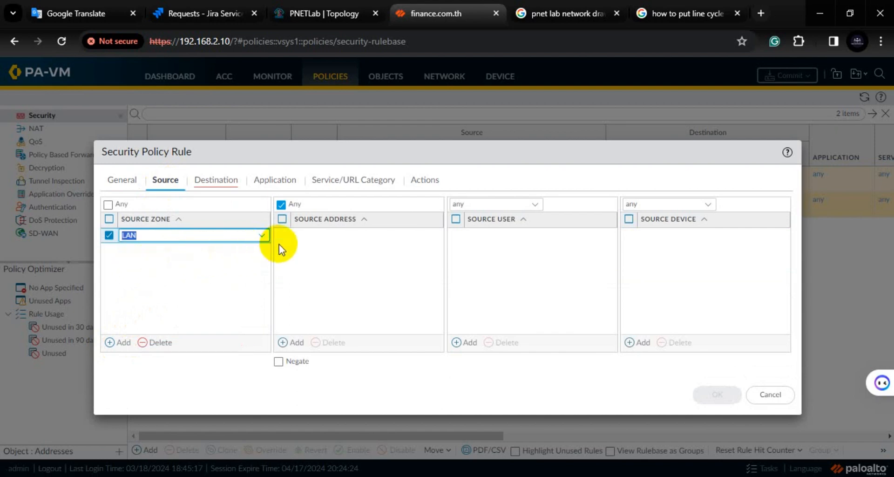
- Check the LAN subnet in the PNETLab topology and add 172.16.24.0/24 as the rule's source address
click(294, 343)
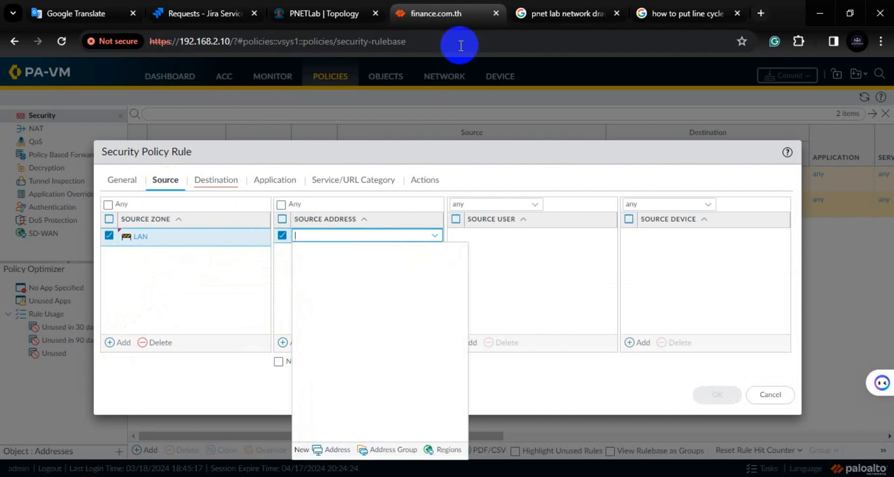
click(326, 14)
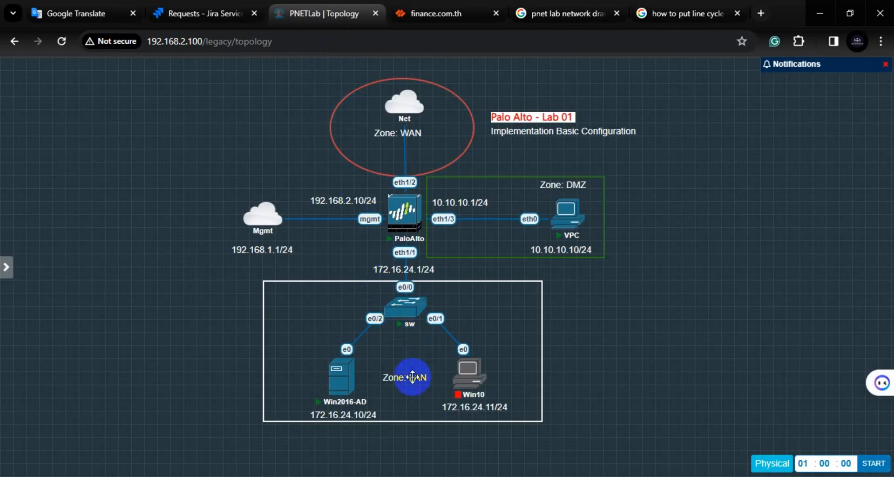
mouse_move(450, 381)
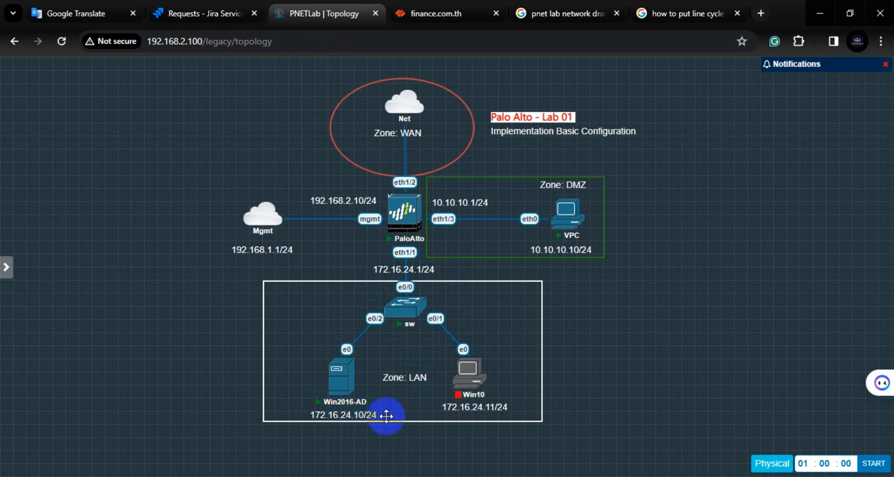
click(429, 15)
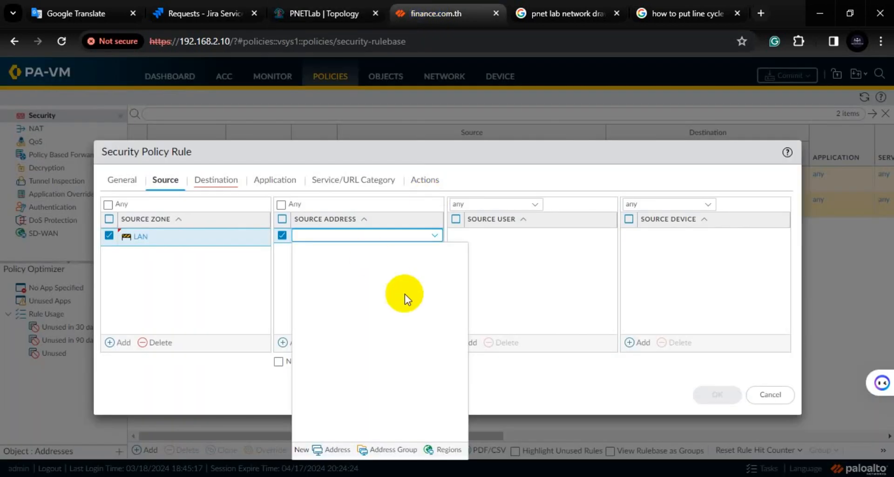
click(338, 236)
text(172)
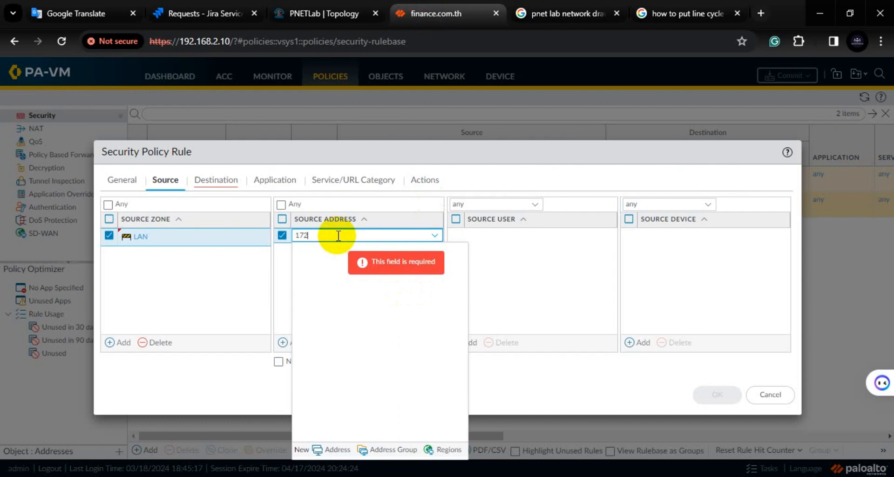
text(.16)
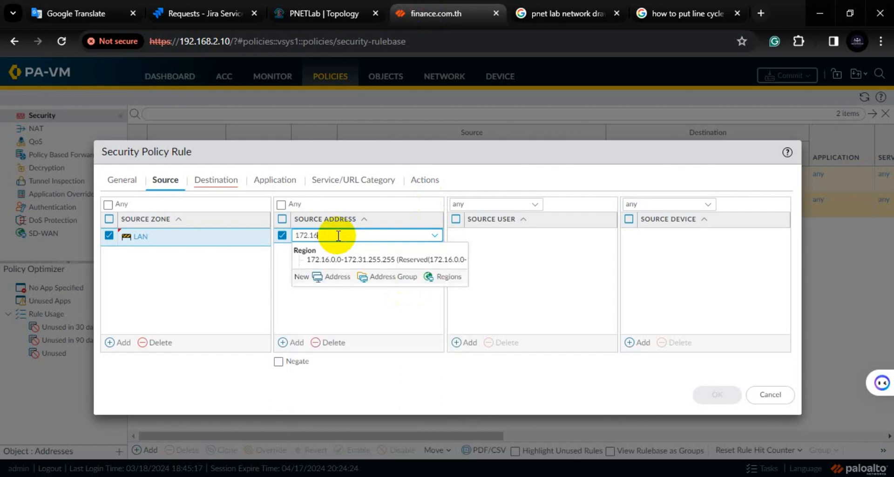
text(.24.0/)
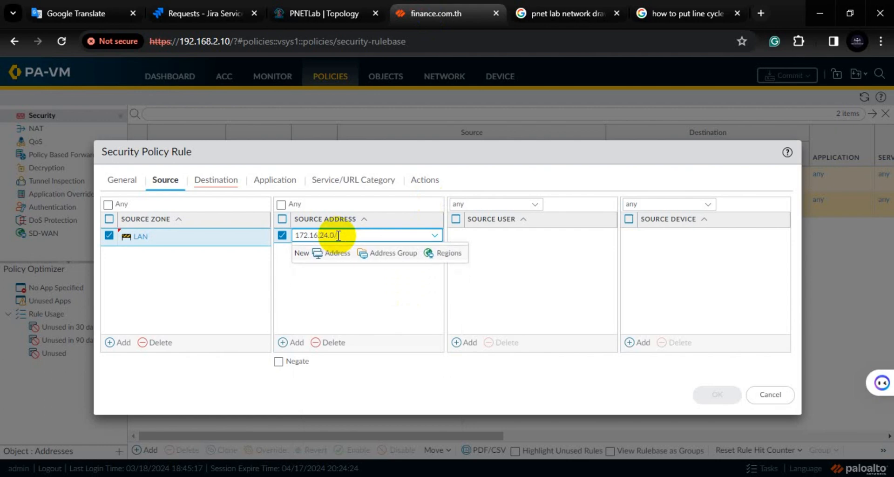
text(24)
click(350, 298)
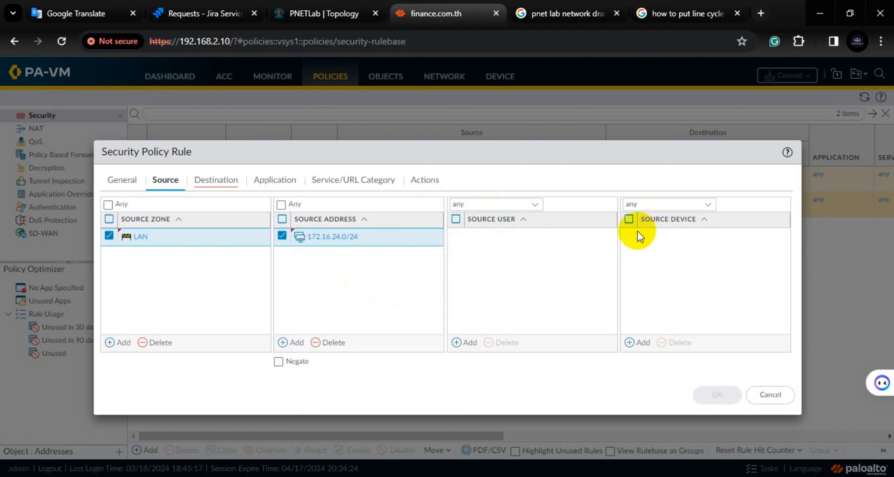
- Add DMZ as the destination zone of the security rule
click(208, 184)
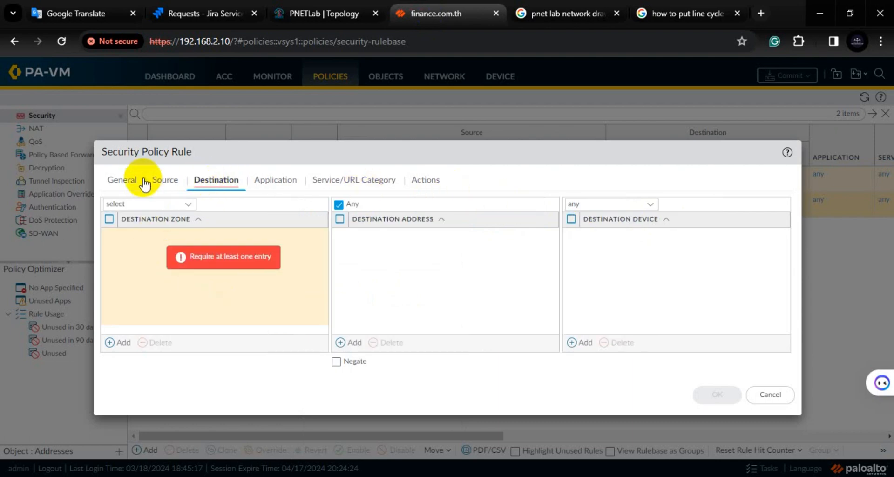
click(123, 343)
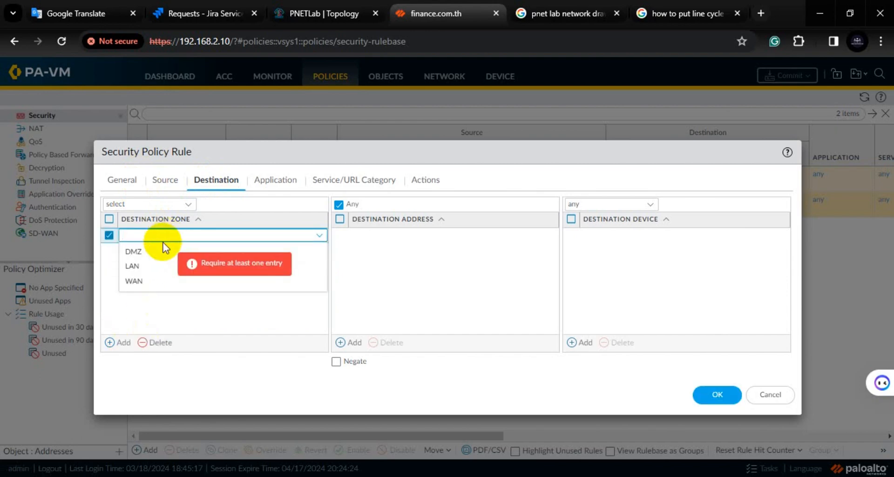
click(148, 253)
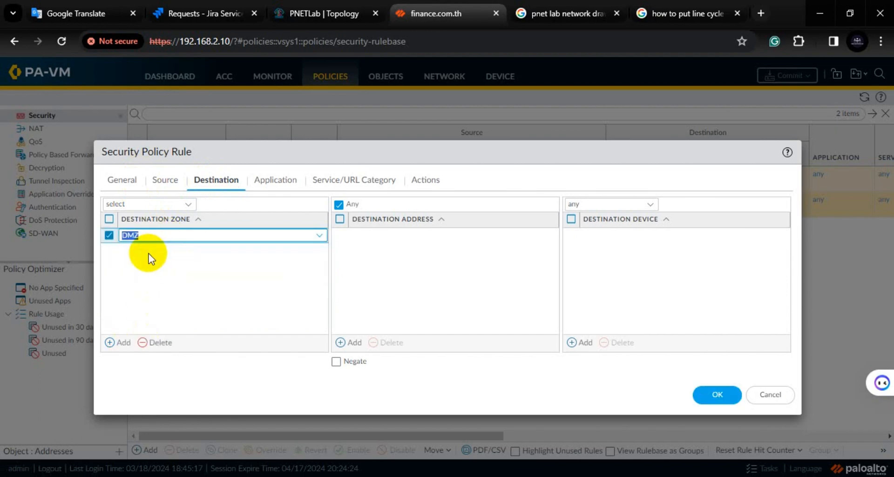
- Check the DMZ addressing in the PNETLab topology and add 10.10.10.1/24 as the rule's destination address
click(350, 343)
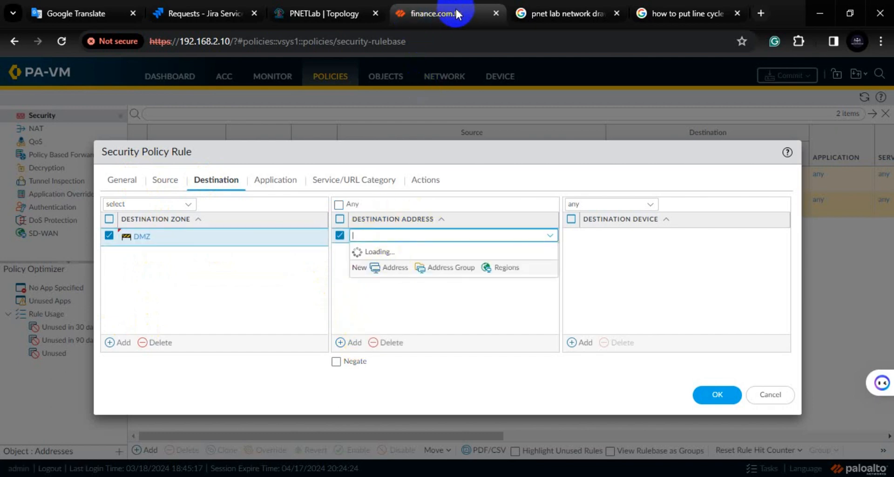
click(345, 14)
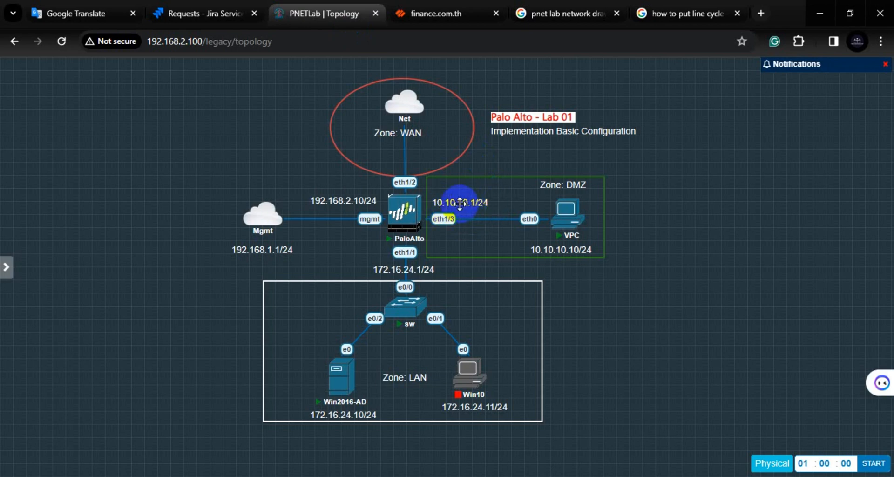
click(442, 11)
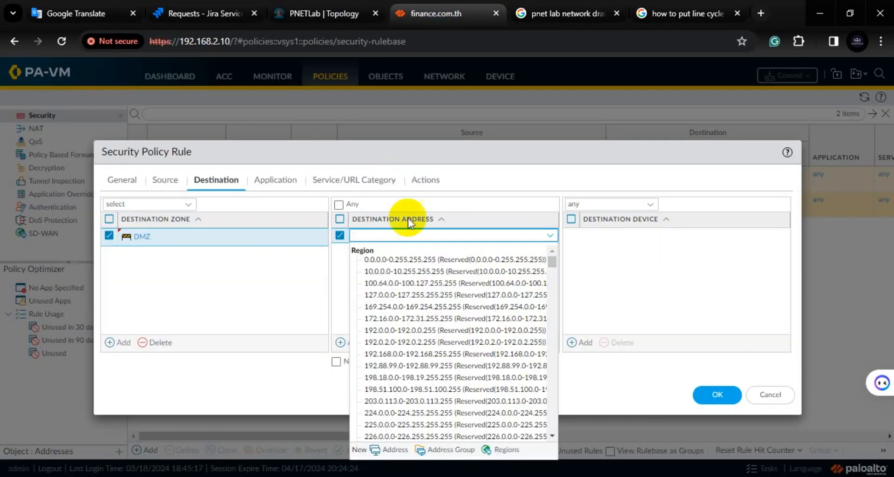
click(384, 234)
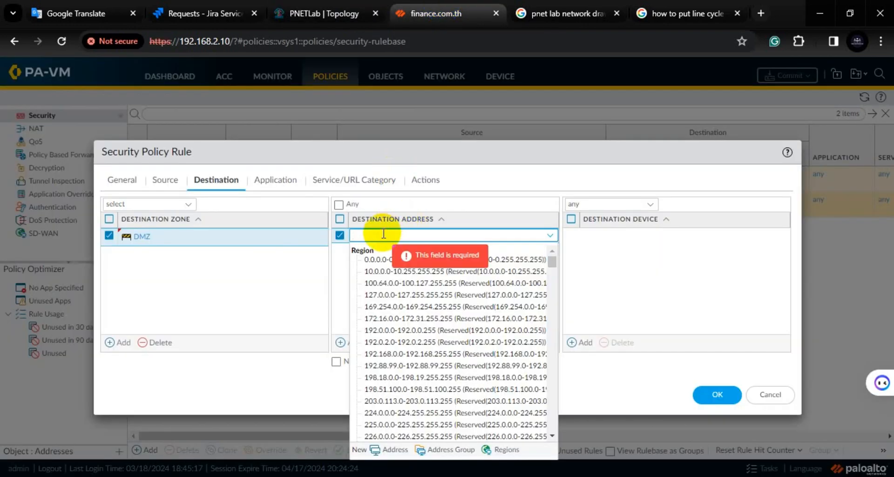
text(10.10.10.)
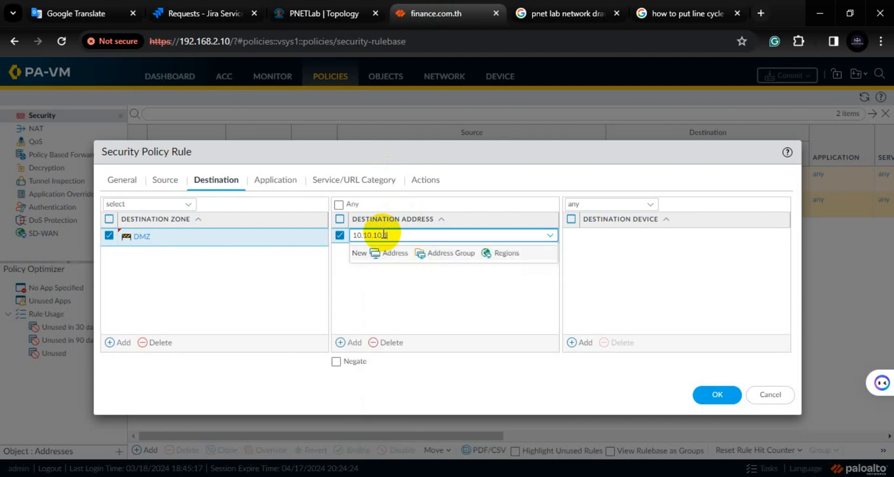
text(1/24)
click(397, 297)
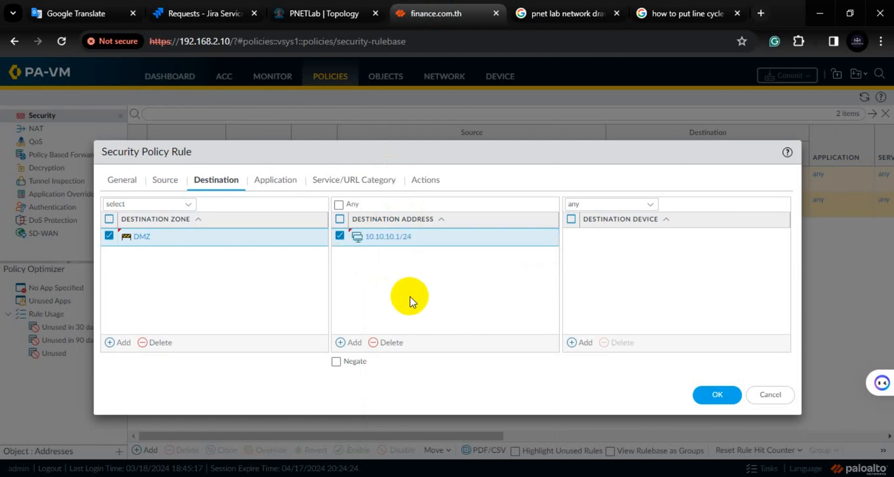
- Keep the rule's action as Allow with logging at session end, and save the rule
click(425, 182)
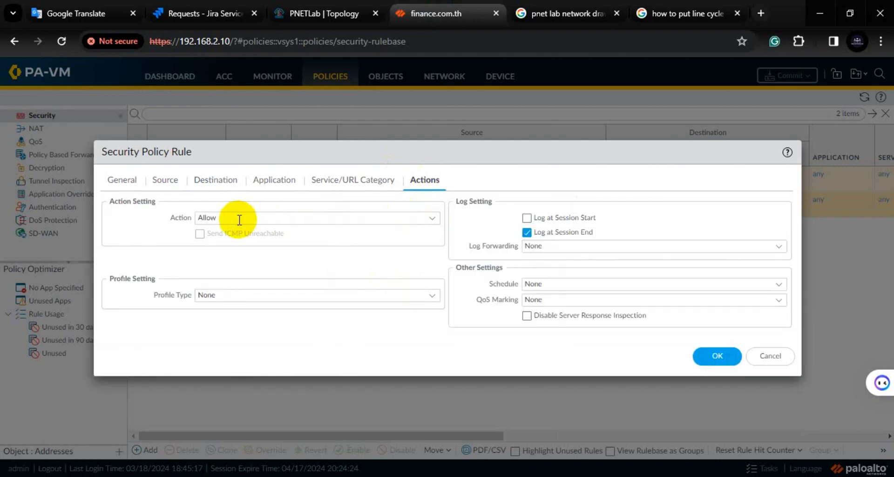
click(205, 218)
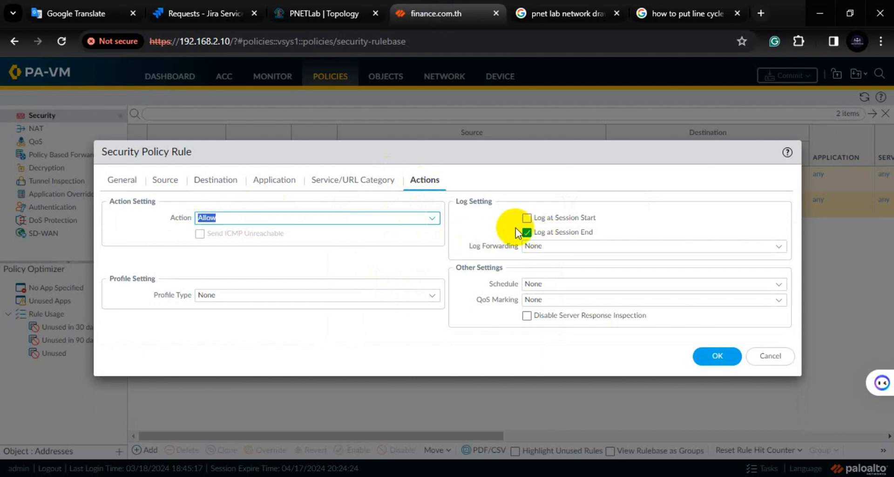
click(610, 230)
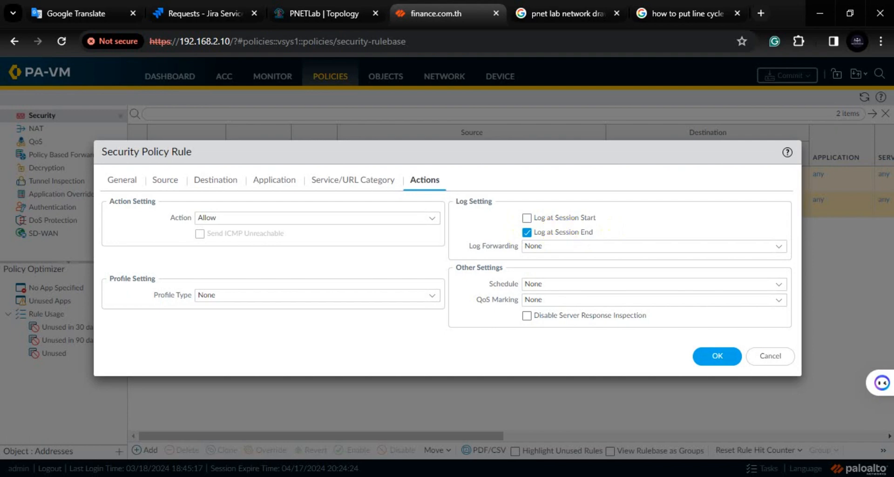
click(716, 357)
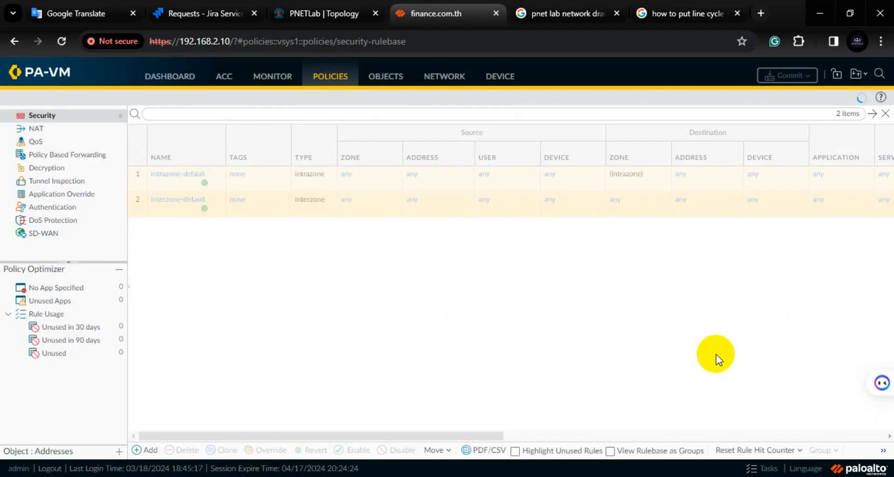
- Commit all pending changes to the firewall's running configuration and close the commit status
click(791, 77)
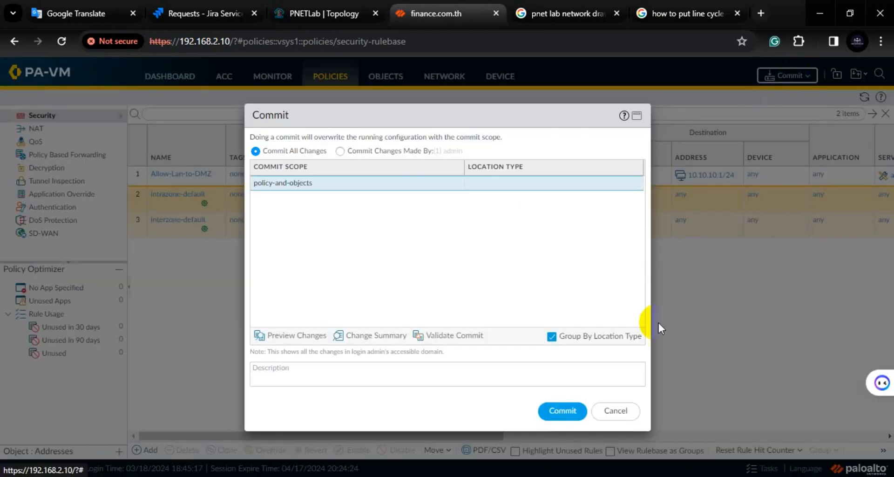
click(566, 415)
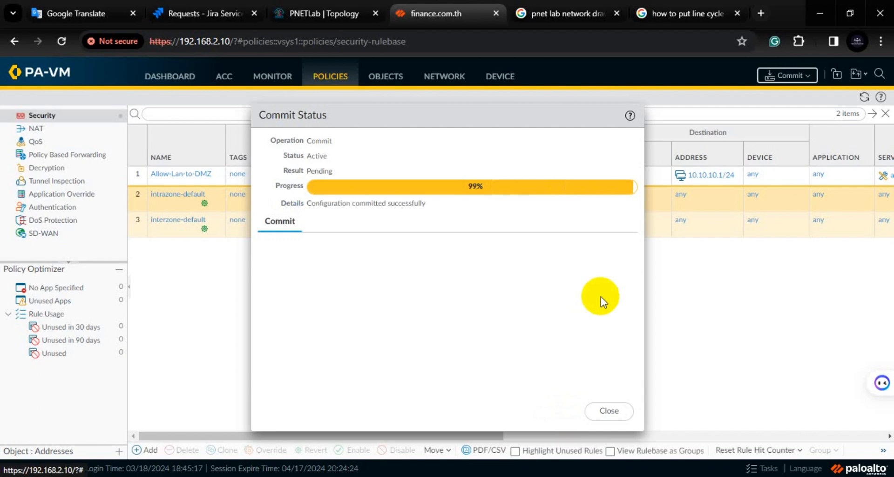
click(609, 412)
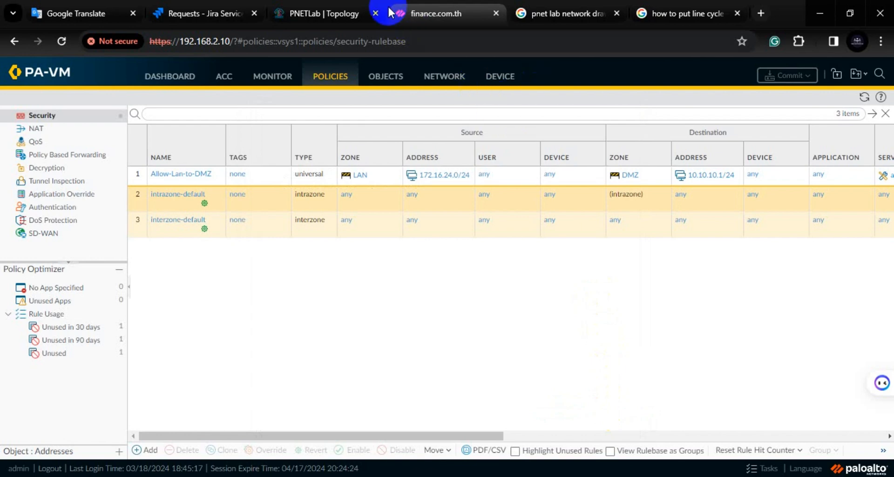
- Switch to the PNETLab topology and open the Win2016-AD server's console through ultravnc_wrapper.bat
click(333, 14)
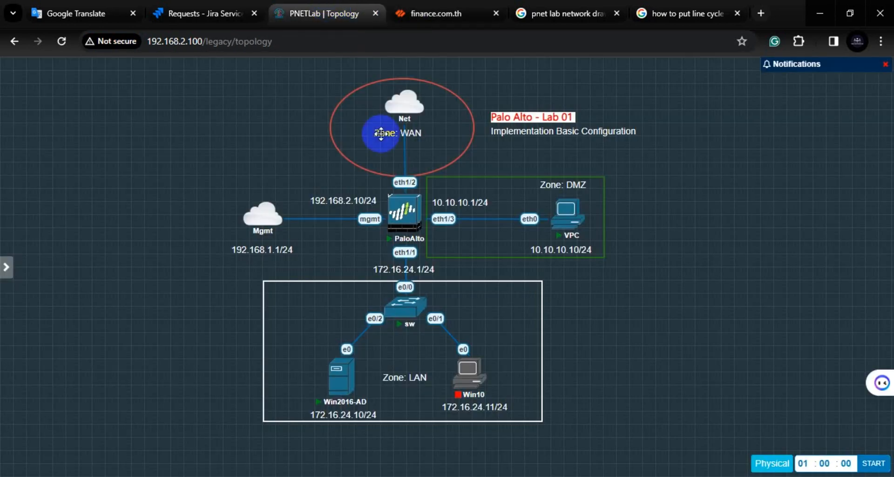
click(338, 378)
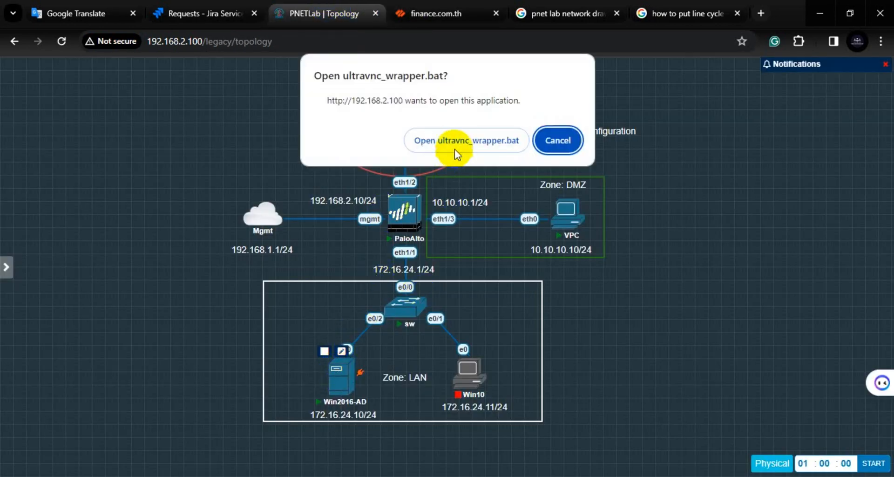
click(456, 145)
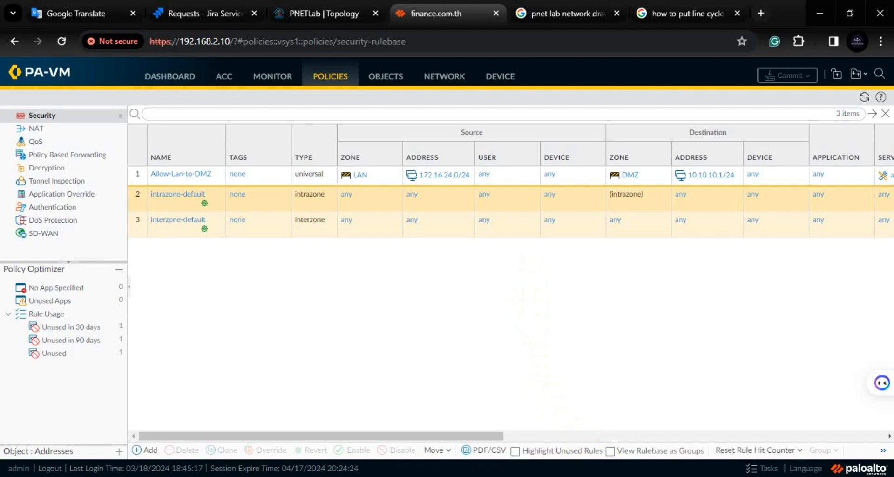
- Switch to the Win10 machine's QEMU console and sign in by entering the account password
mouse_move(615, 476)
click(641, 444)
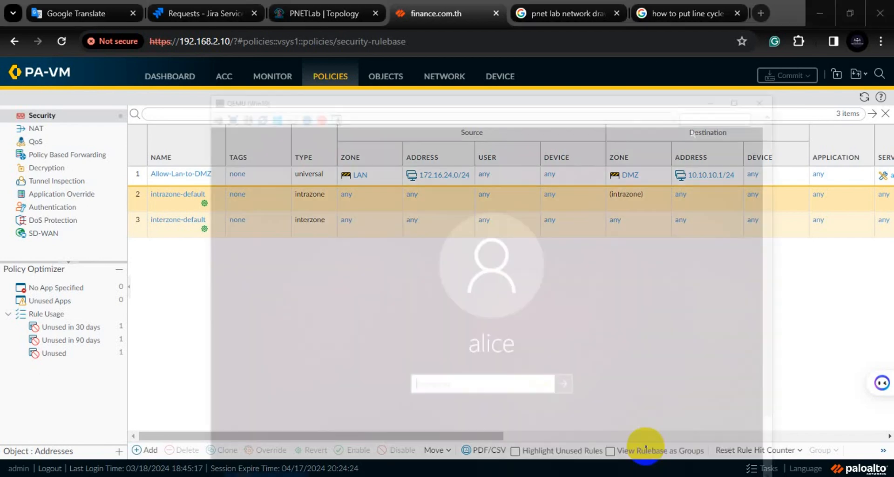
click(573, 271)
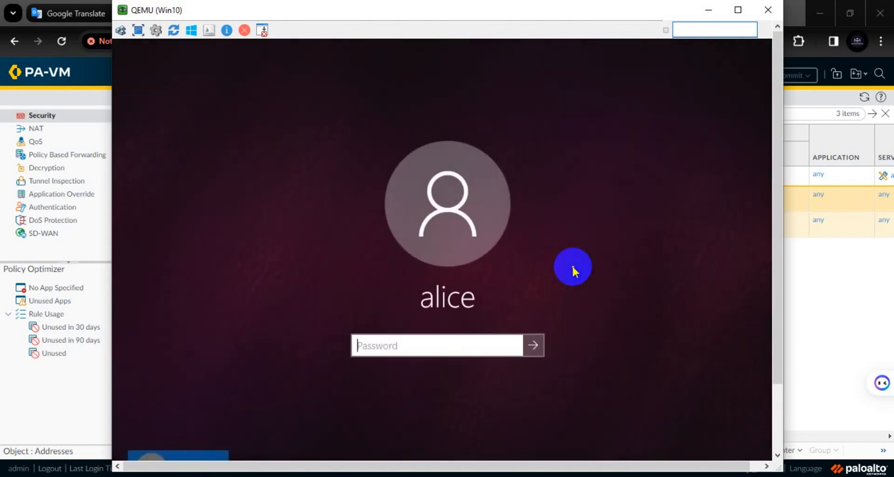
text(•)
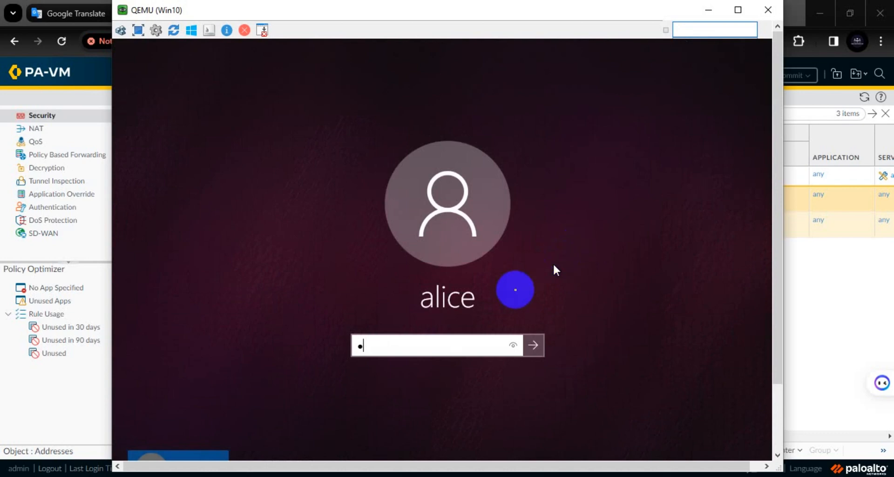
key(Return)
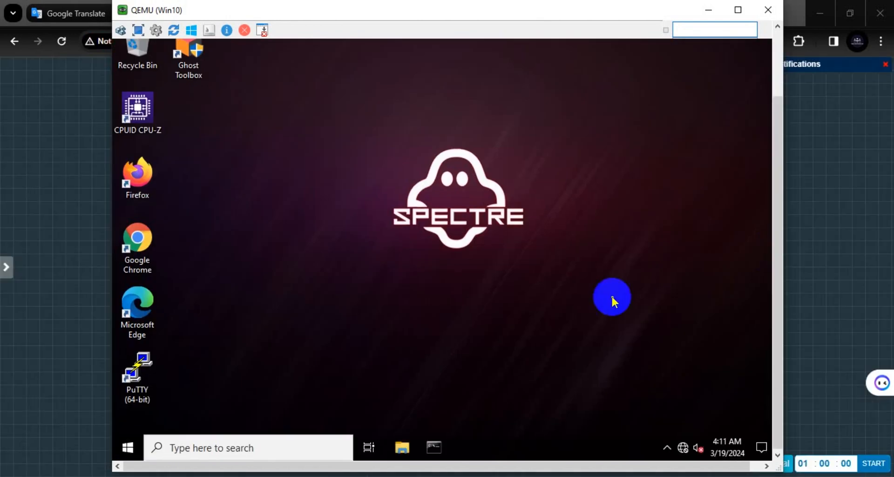
- Open Command Prompt on the Win10 machine and run ipconfig to check its IPv4 address
click(434, 446)
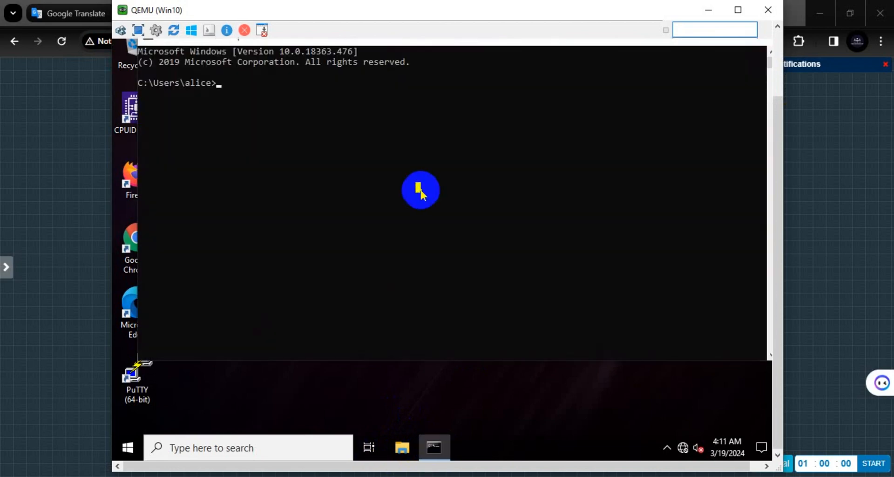
text(ipconfig)
key(Return)
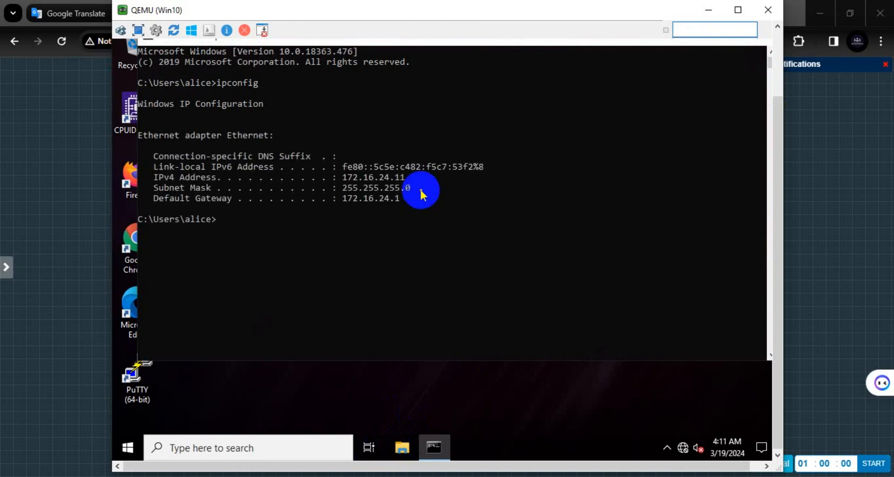
drag(410, 179, 363, 179)
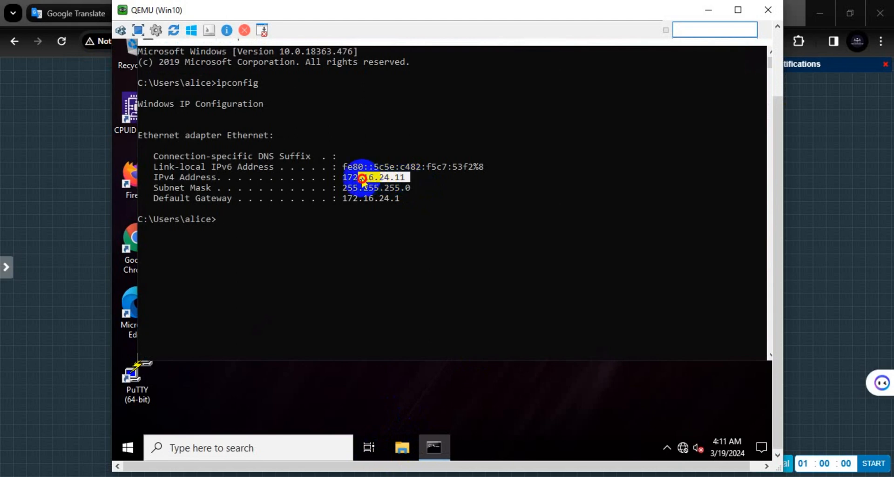
drag(349, 176, 343, 176)
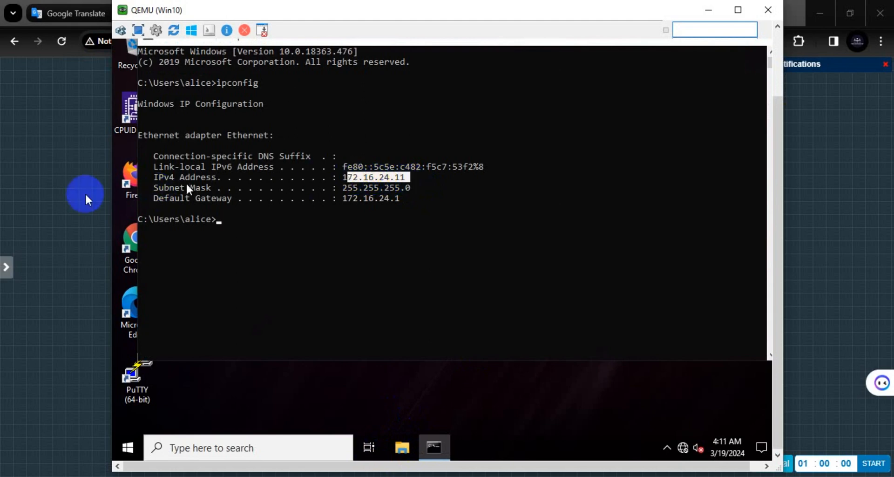
- Check the DMZ addresses in the PNETLab topology, and ping 10.10.10.1 from the Win10 command prompt
click(44, 200)
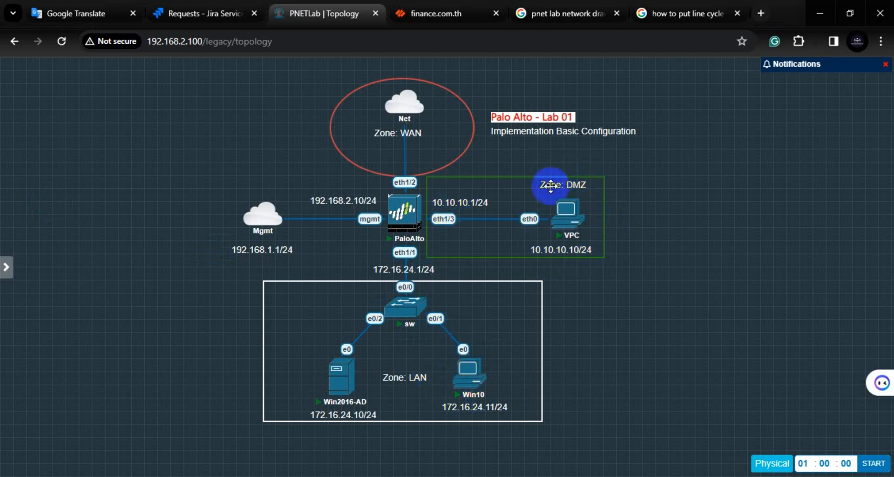
mouse_move(552, 225)
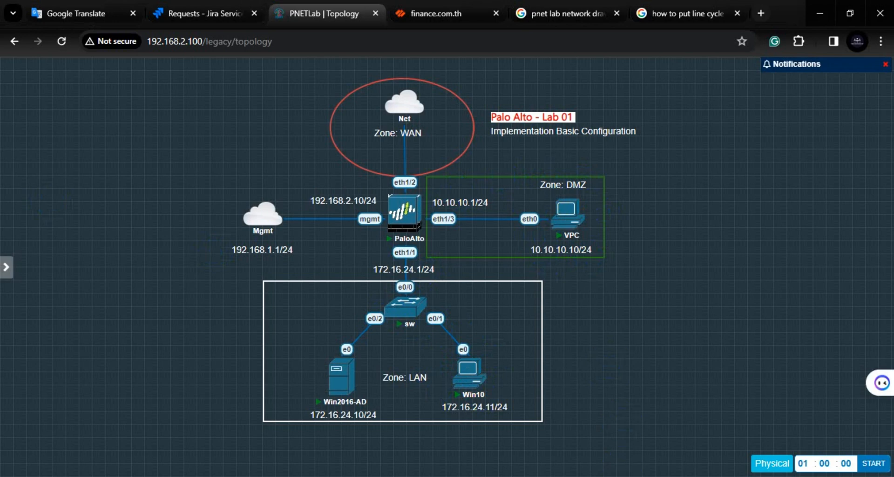
mouse_move(616, 476)
click(667, 441)
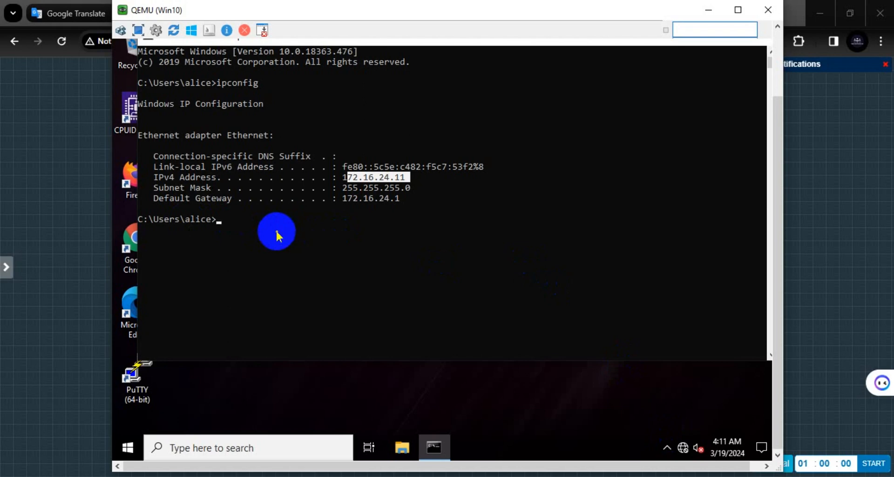
text(ping )
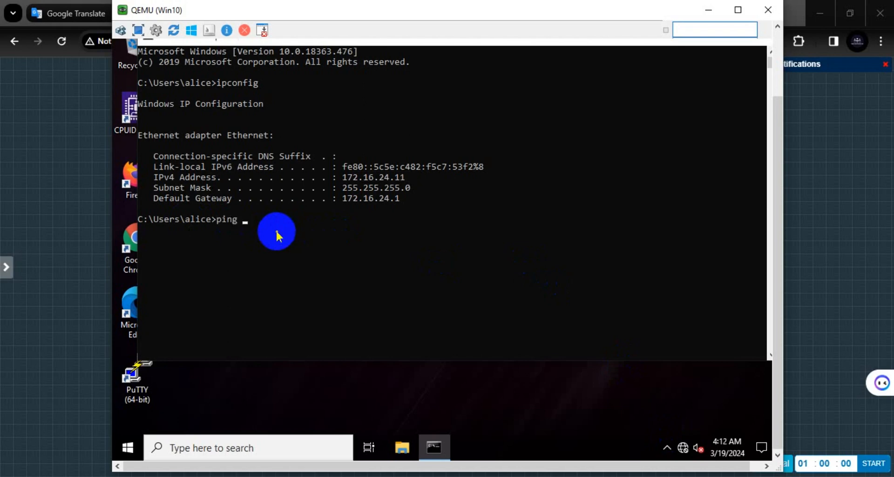
text(10.10.10.1)
key(Return)
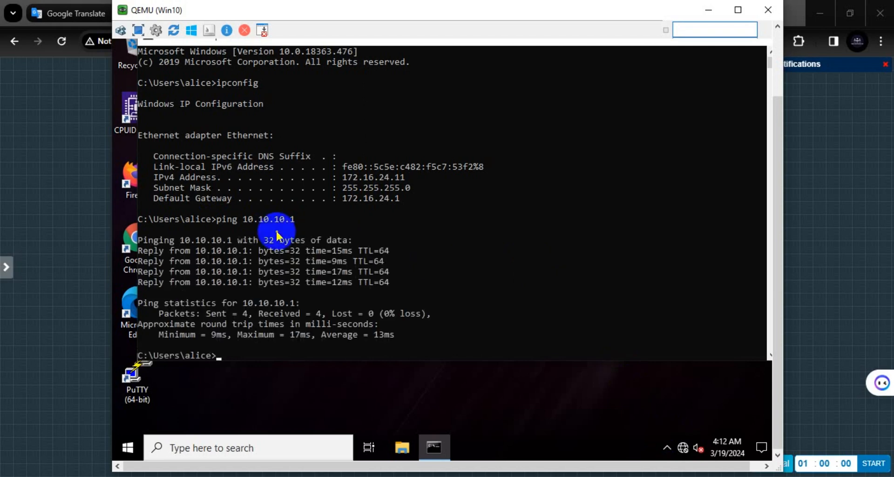
- Ping the DMZ host 10.10.10.10 from the Win10 command prompt
text(p)
key(BackSpace)
text(ping 10.10.10.10)
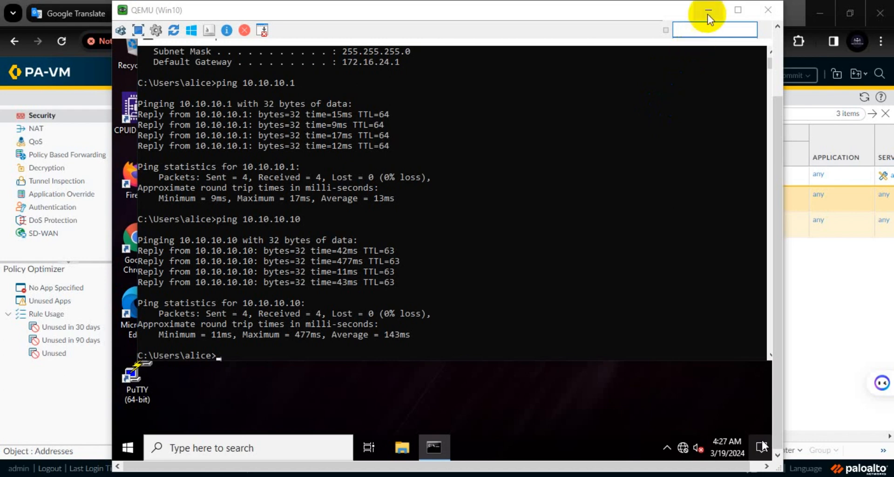
- Minimise the Win10 console and review the firewall's traffic log entries, including their application, action, rule and session end reason
click(708, 9)
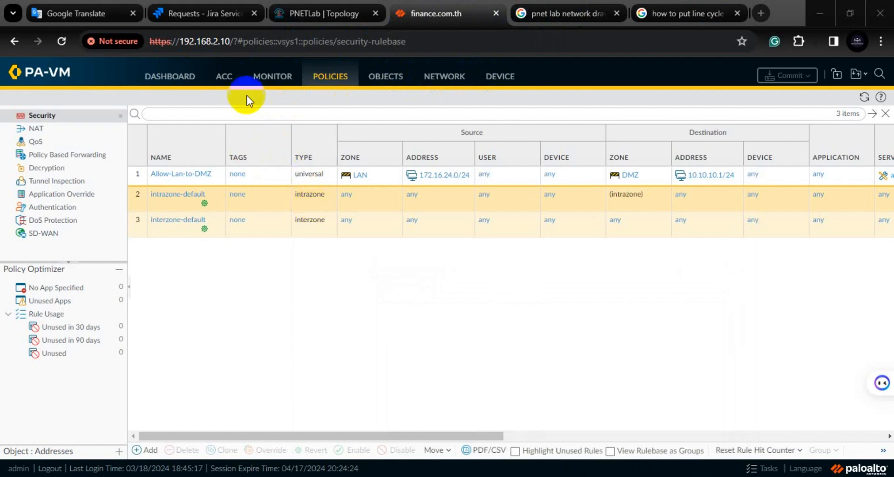
click(269, 82)
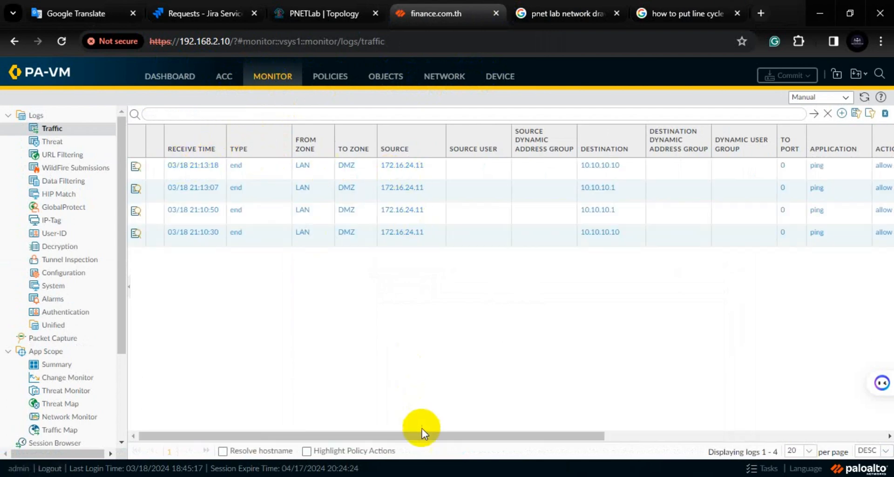
drag(424, 440, 622, 436)
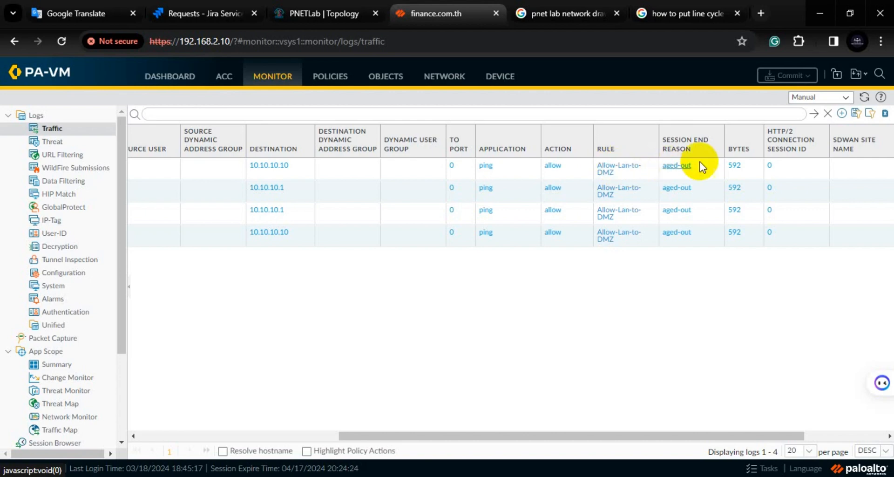
drag(669, 435, 439, 438)
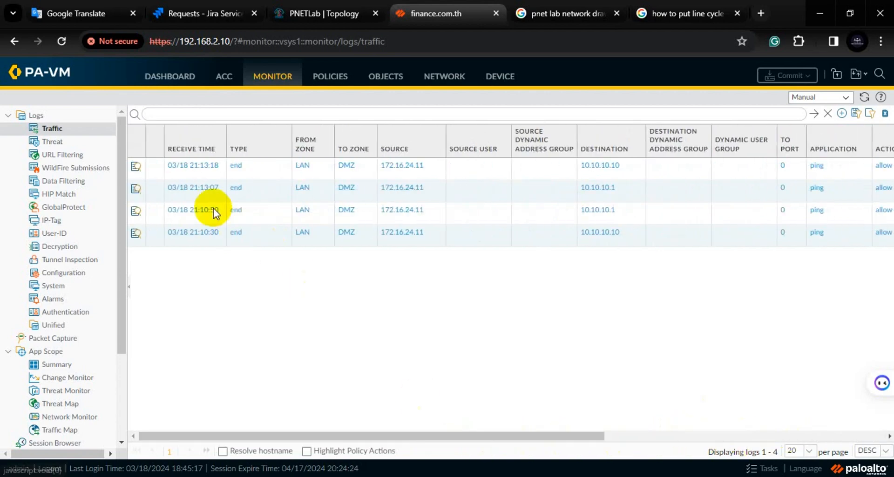
- Open the detailed log view of the newest ping entry to 10.10.10.10 and examine its action source, rule and session times
click(139, 166)
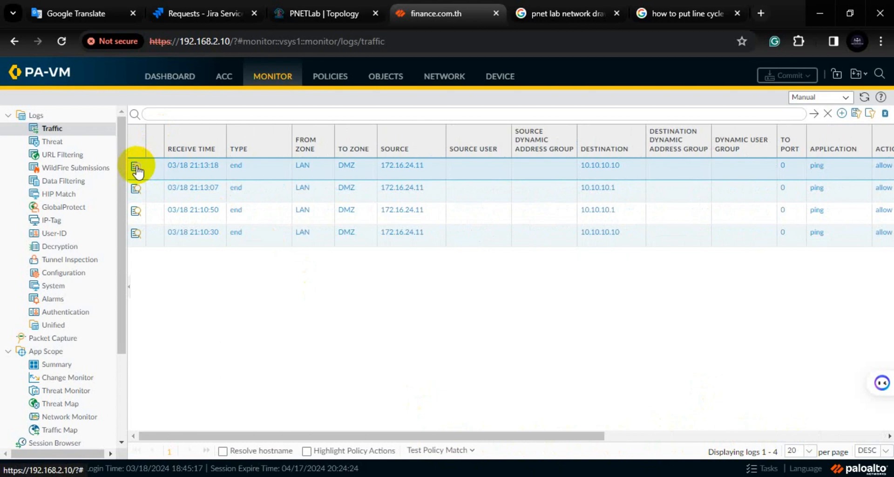
click(136, 167)
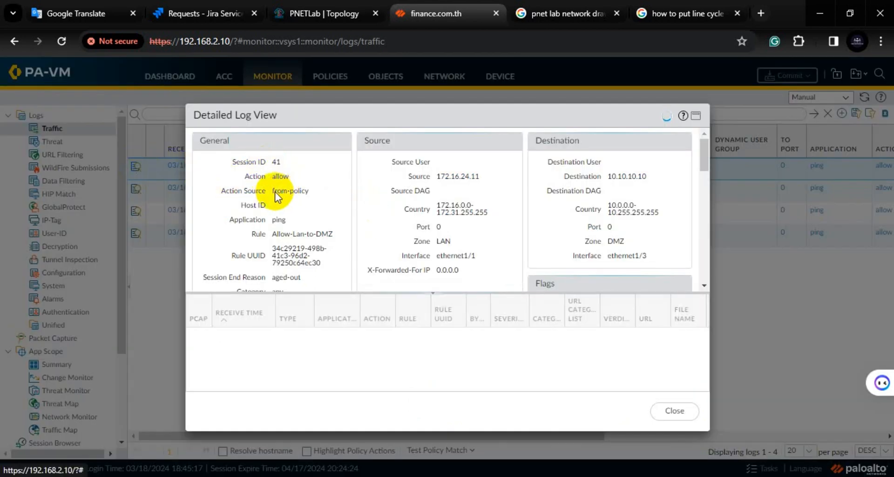
click(229, 194)
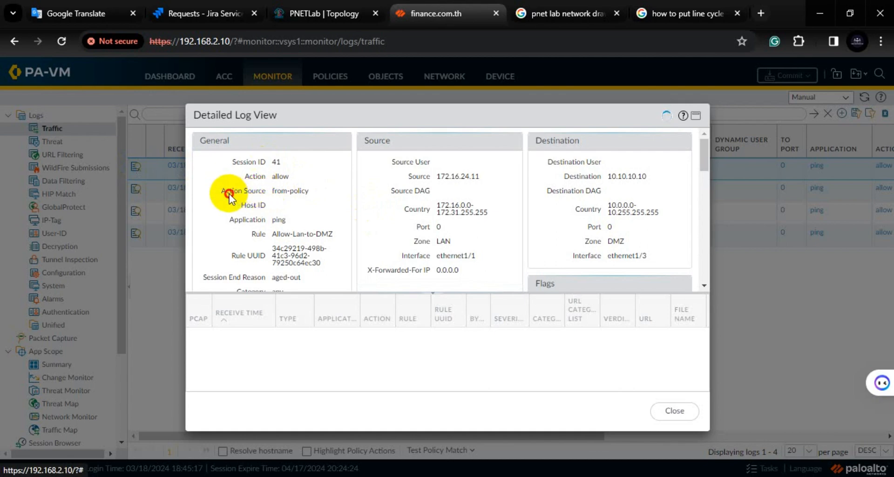
drag(229, 193, 305, 192)
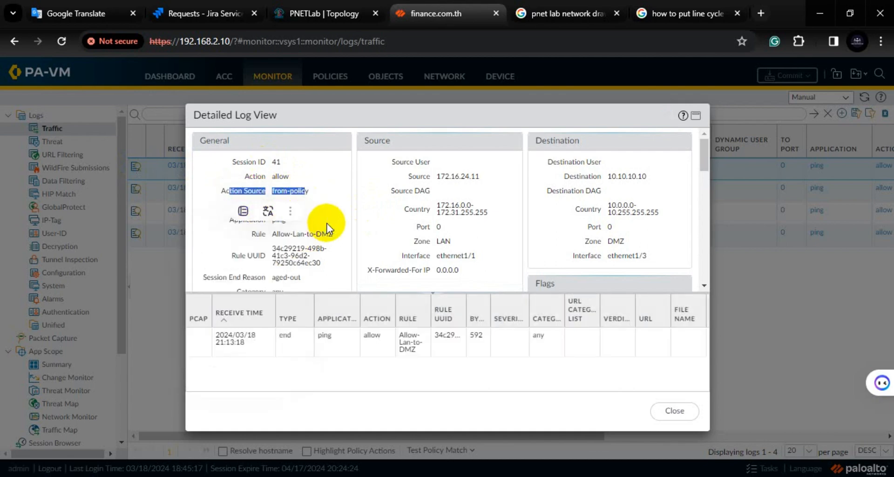
drag(334, 234, 266, 233)
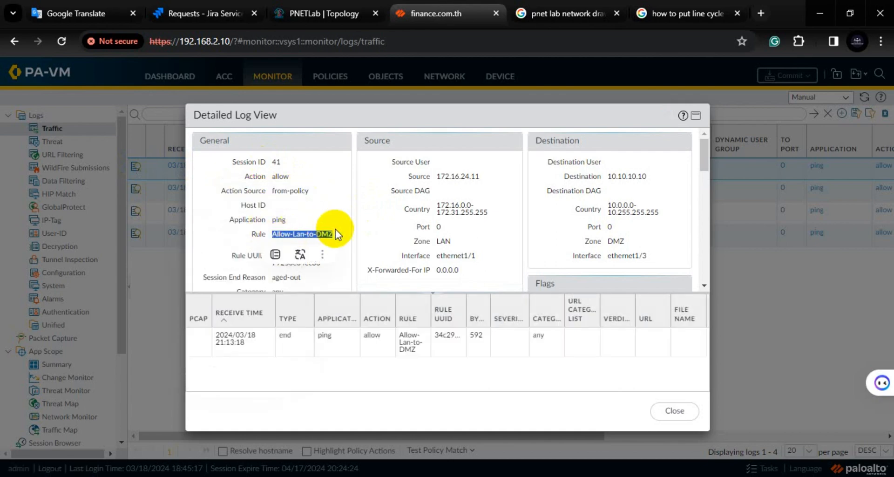
scroll(336, 230, down, 2)
scroll(310, 241, down, 2)
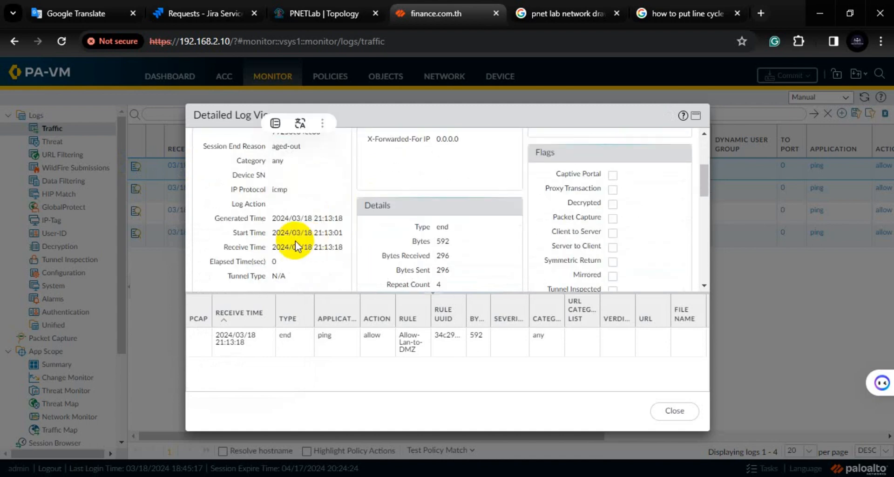
scroll(296, 242, down, 2)
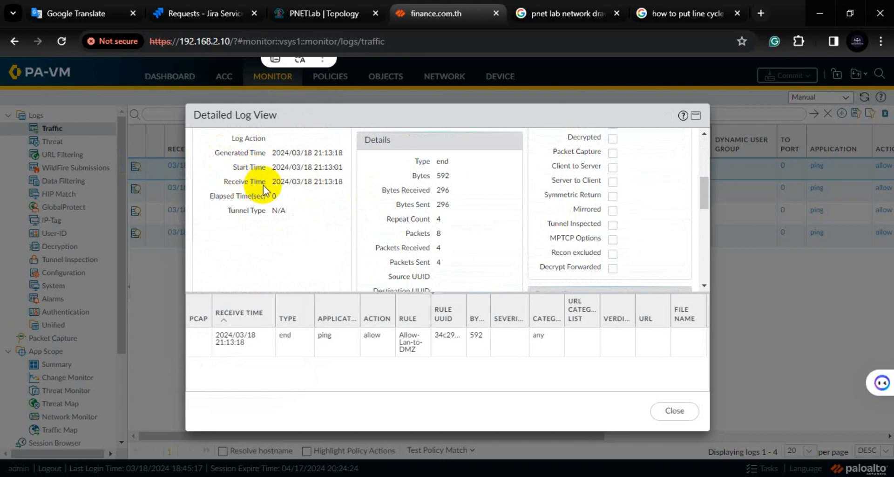
scroll(321, 219, up, 5)
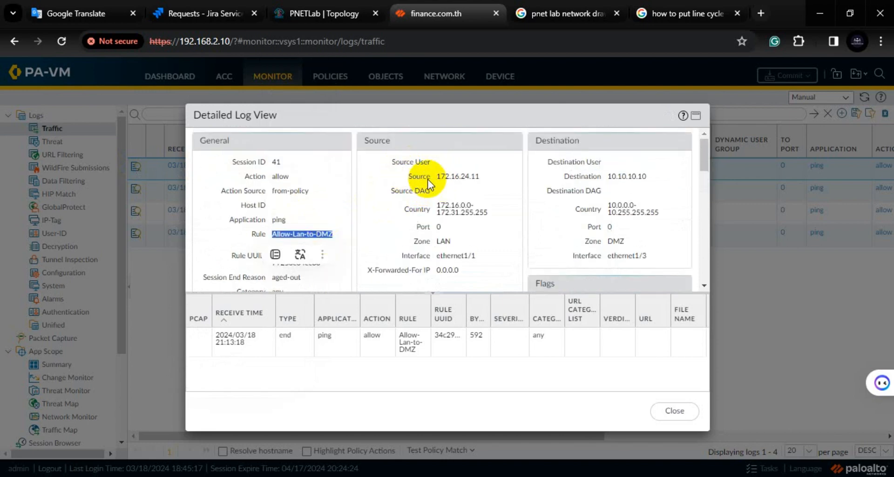
- Examine the source address and the destination address, zone and interface in the detailed log view
drag(435, 179, 480, 178)
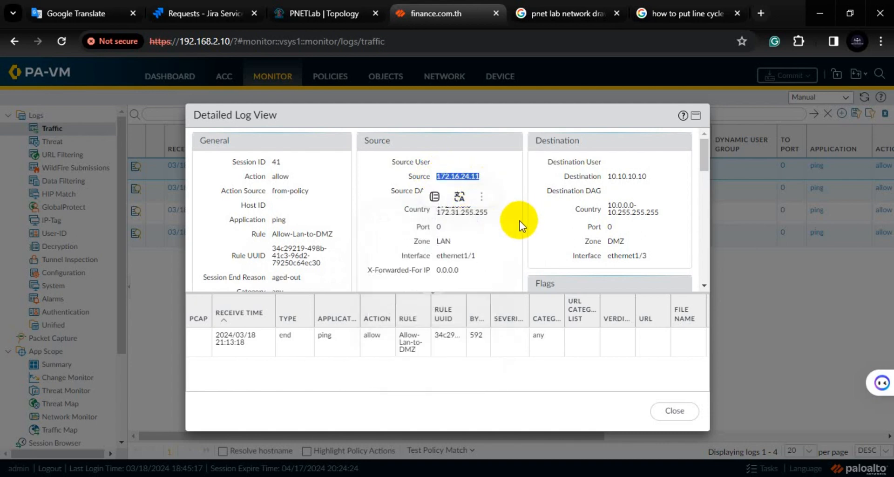
click(505, 231)
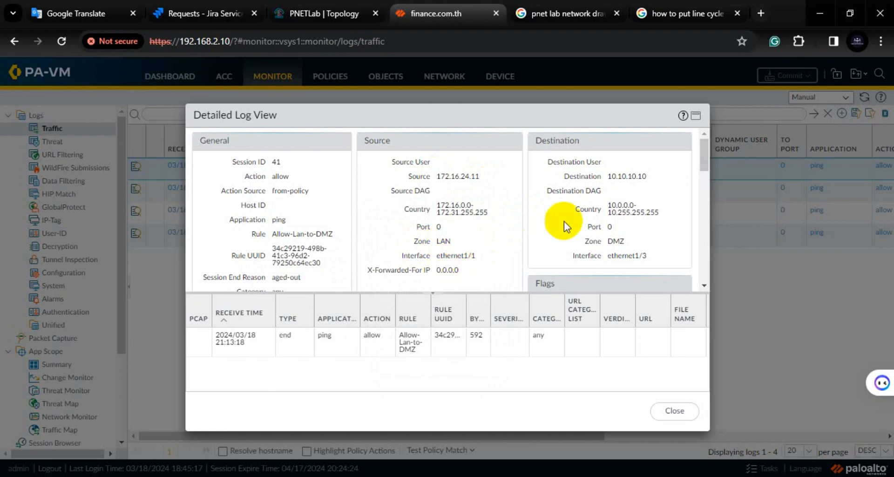
click(608, 176)
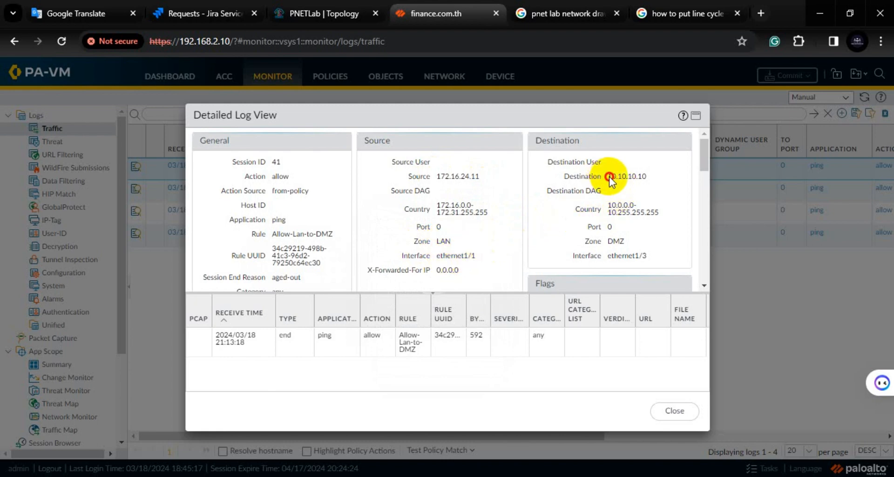
drag(608, 176, 647, 176)
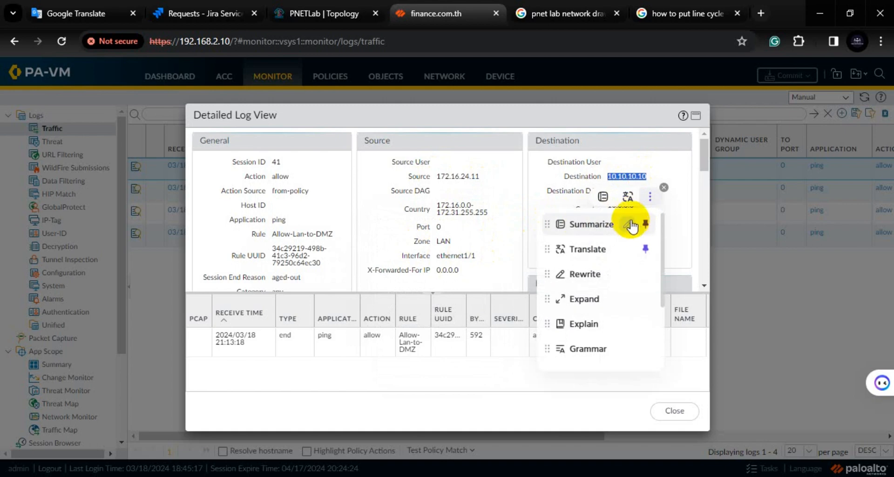
drag(607, 242, 623, 242)
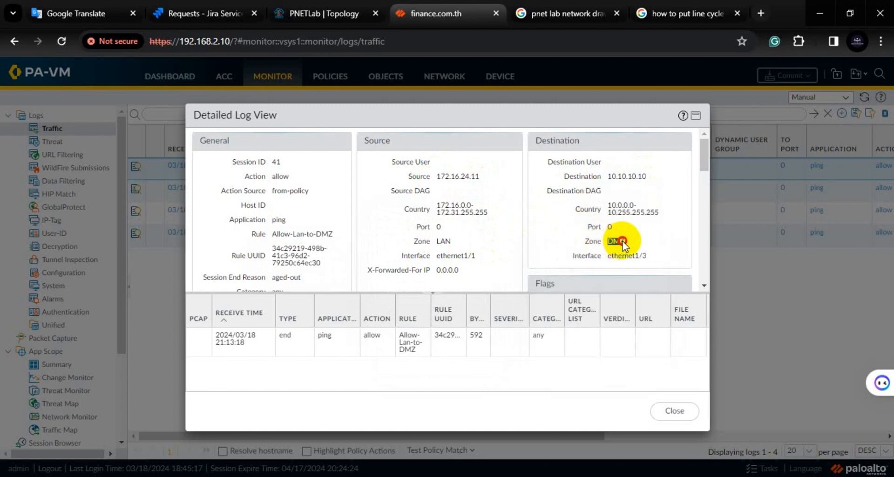
click(679, 252)
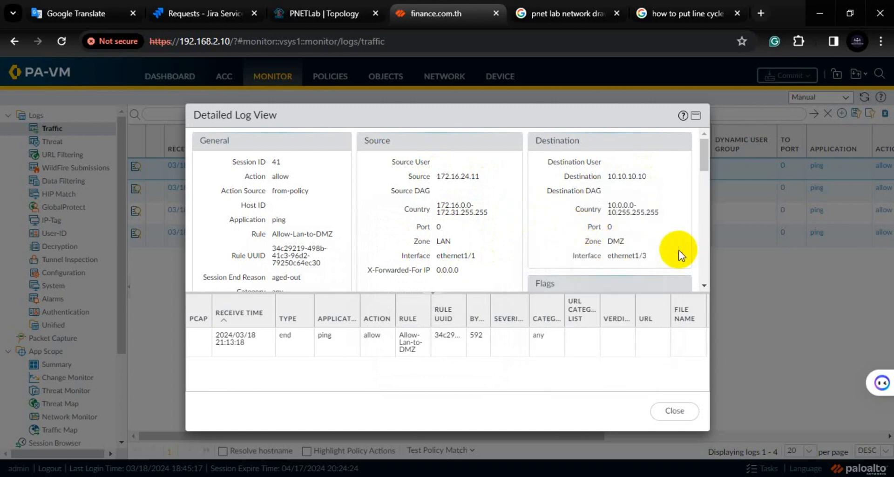
drag(650, 256, 606, 256)
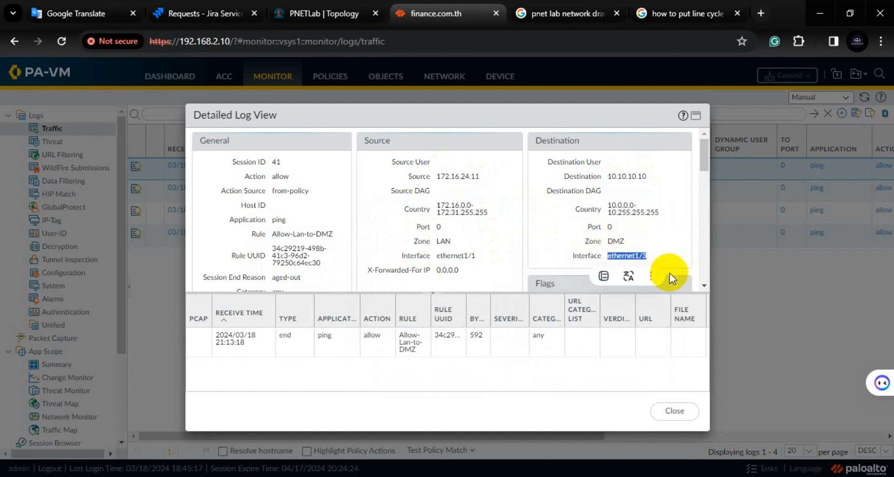